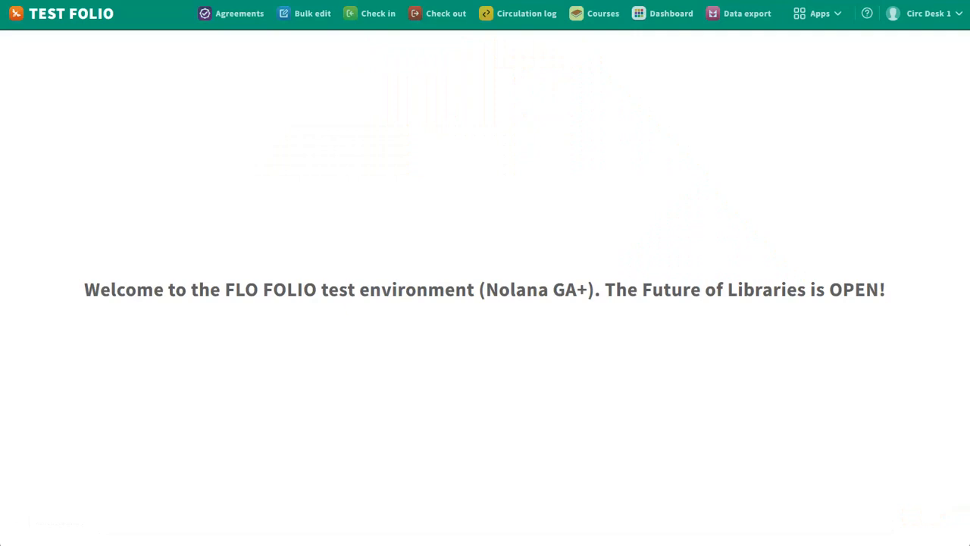
Open the overdue fine policies in the circulation settings and view a policy
{"action": "left_click", "coordinate": [813, 17]}
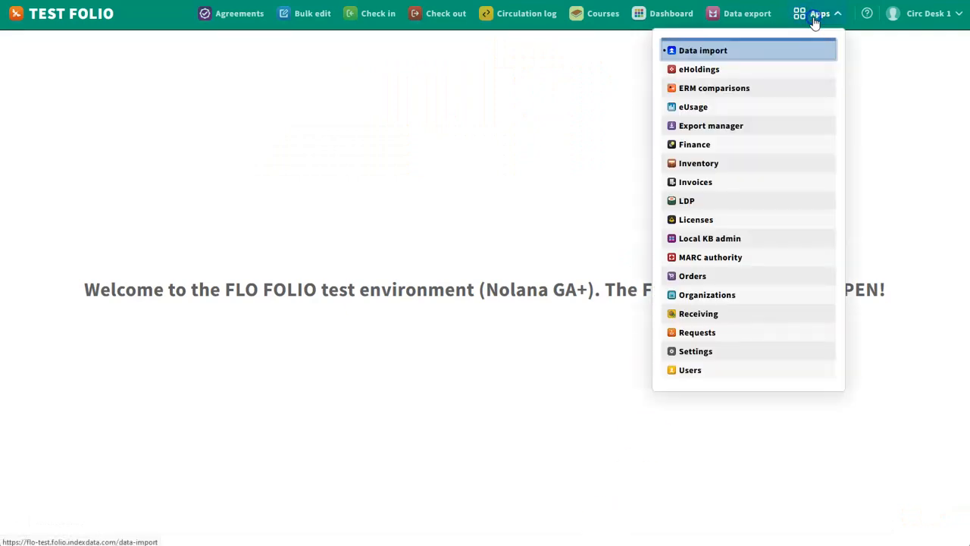
{"action": "left_click", "coordinate": [716, 352]}
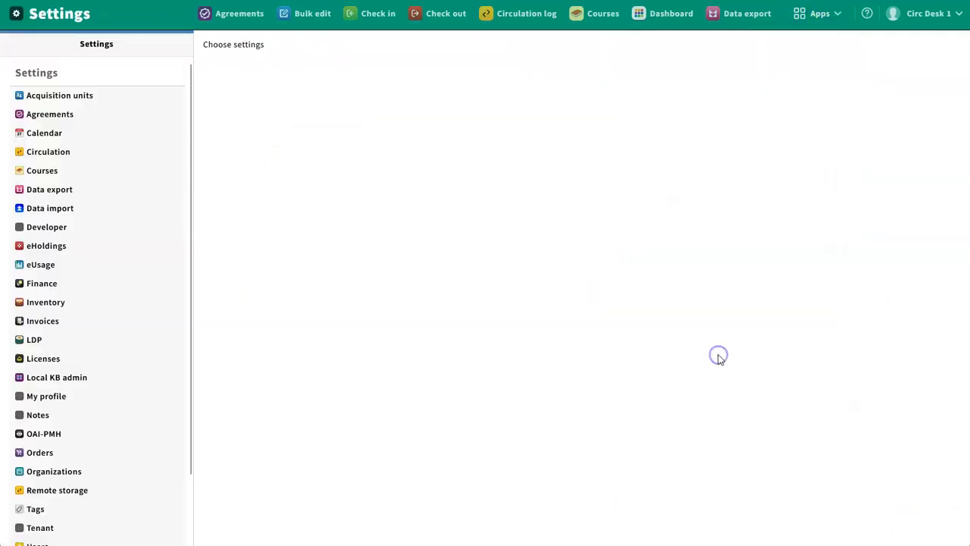
{"action": "left_click", "coordinate": [125, 155]}
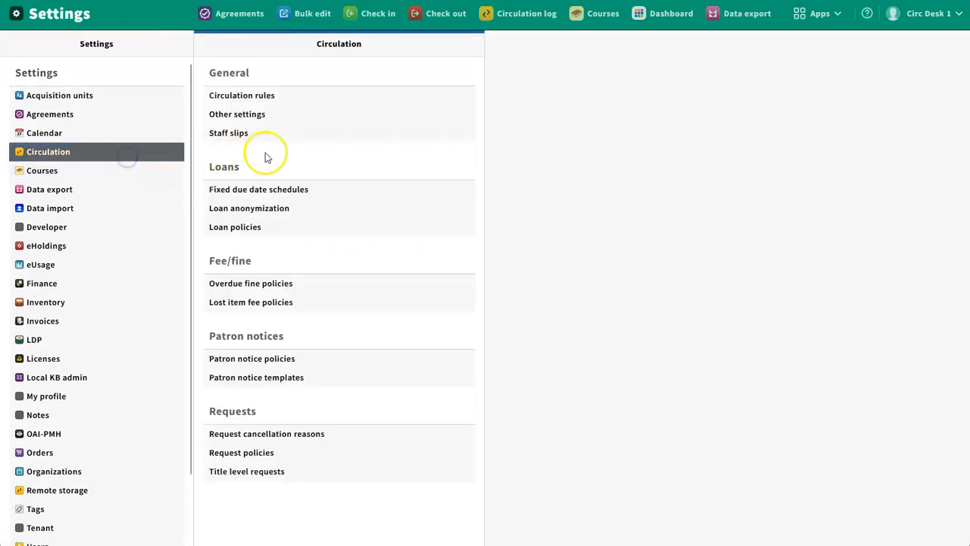
{"action": "left_click", "coordinate": [332, 292]}
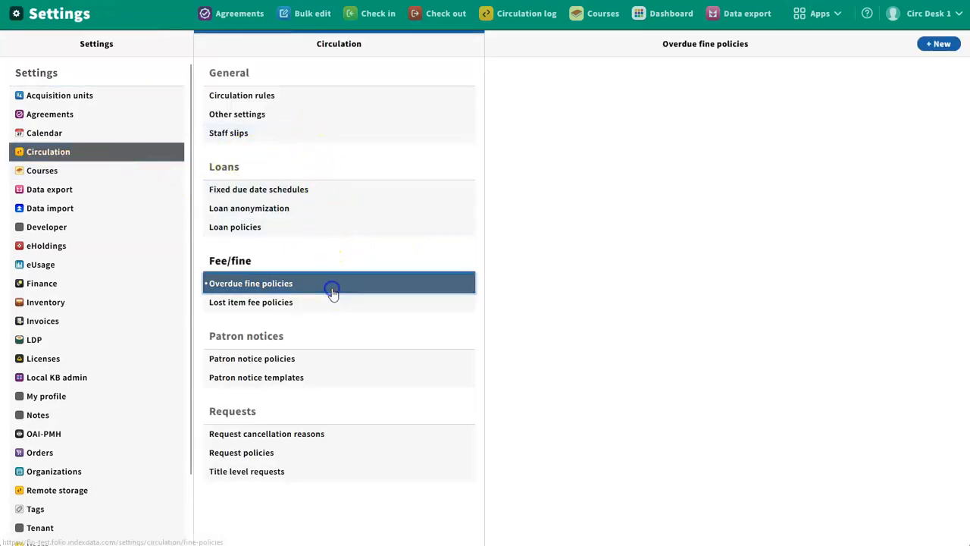
{"action": "left_click", "coordinate": [548, 81]}
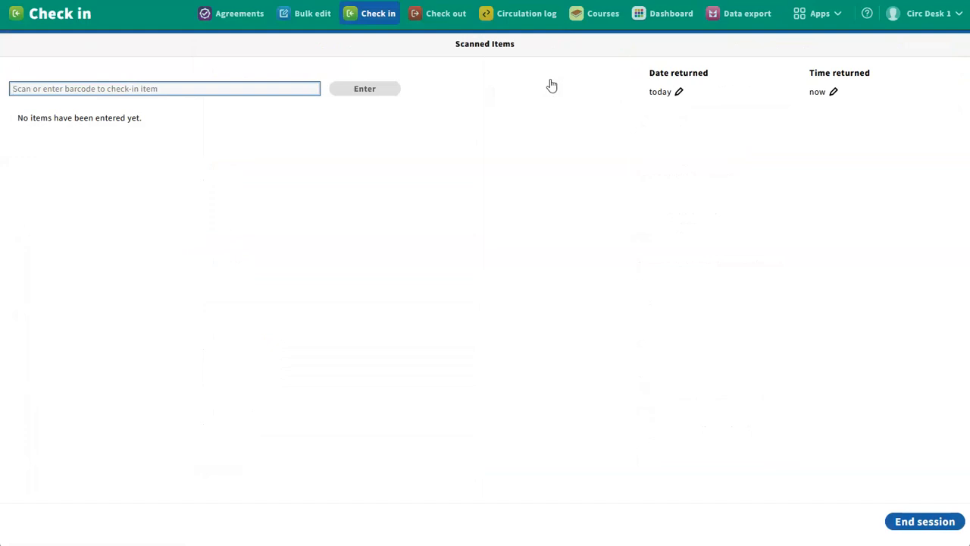
{"action": "type", "text": "0113302361283"}
{"action": "key", "text": "Tab"}
{"action": "key", "text": "Return"}
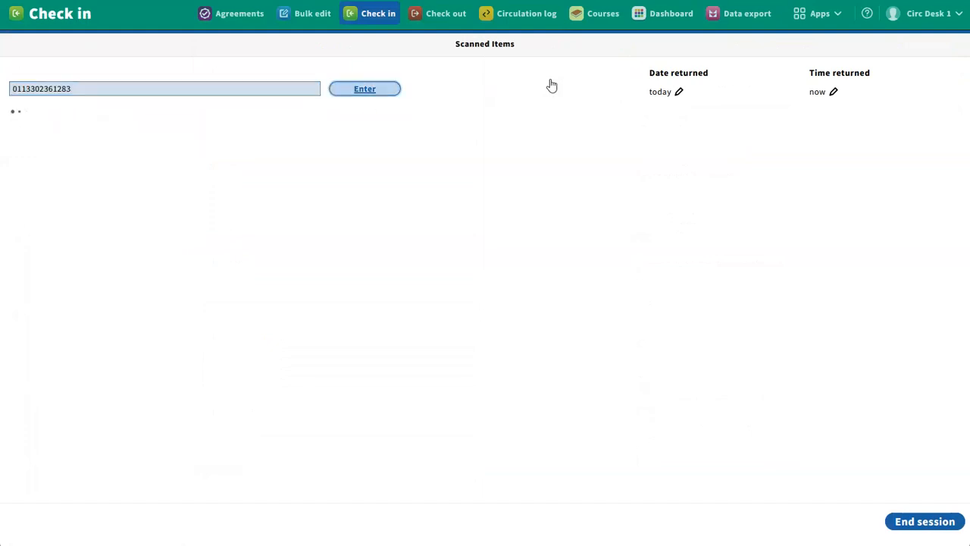
{"action": "left_click", "coordinate": [659, 157]}
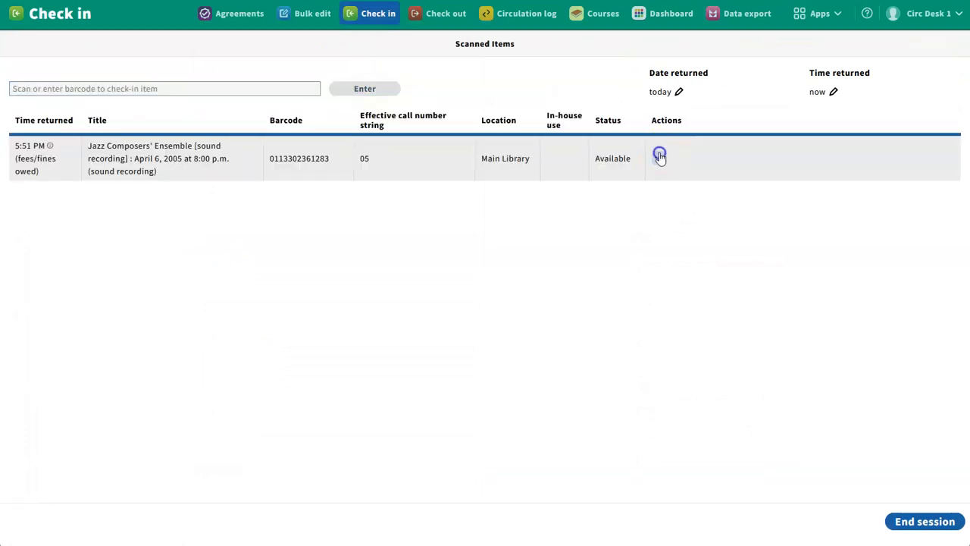
{"action": "left_click", "coordinate": [626, 223]}
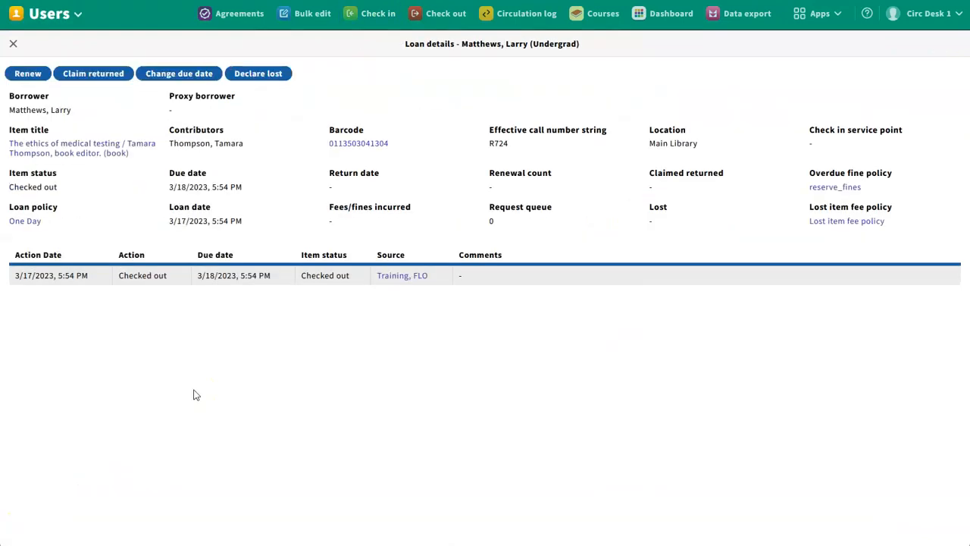
Declare the loaned book "The ethics of medical testing" lost with the additional information "patron lost item"
{"action": "left_click", "coordinate": [276, 74]}
{"action": "left_click", "coordinate": [558, 149]}
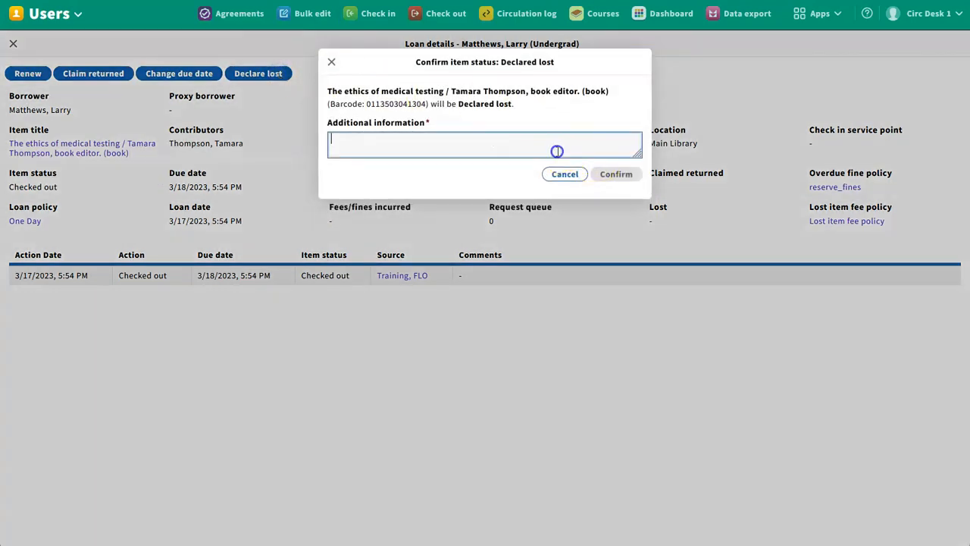
{"action": "type", "text": "patron lost it"}
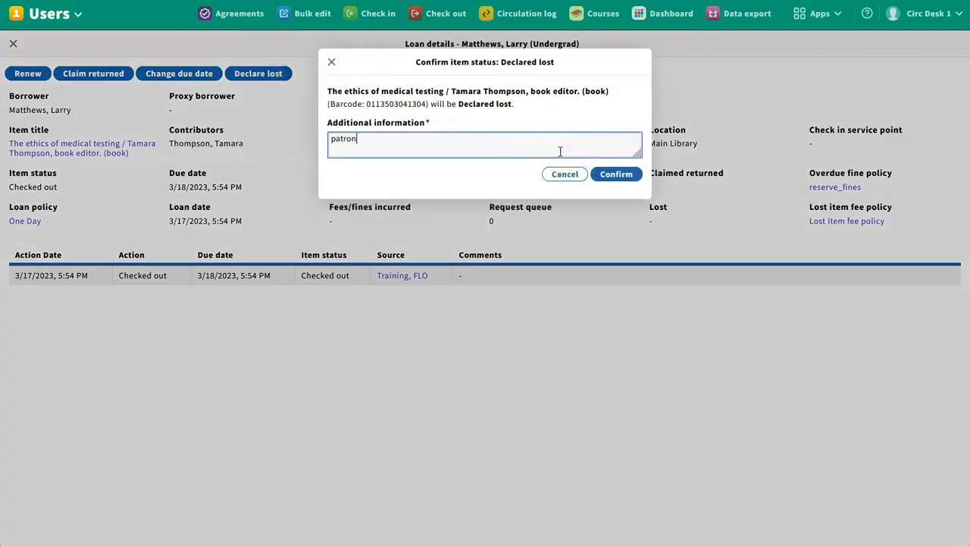
{"action": "type", "text": "em"}
{"action": "left_click", "coordinate": [614, 174]}
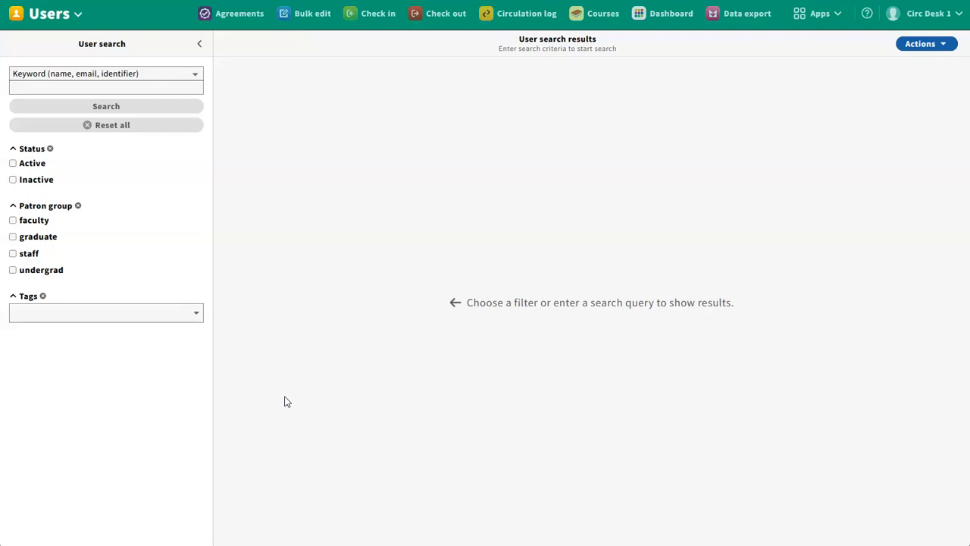
Search the user records for the patron by last name
{"action": "left_click", "coordinate": [121, 86]}
{"action": "type", "text": "matthews"}
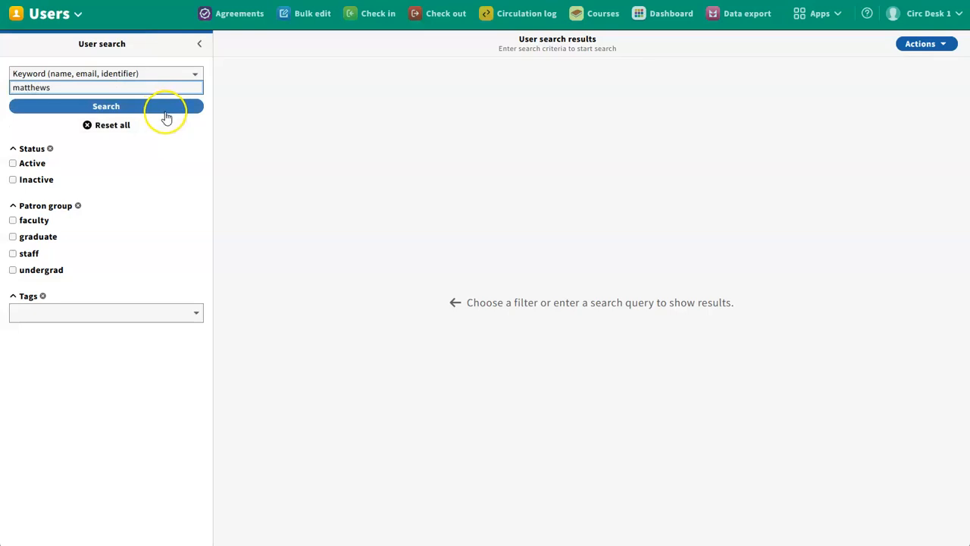
{"action": "left_click", "coordinate": [164, 111]}
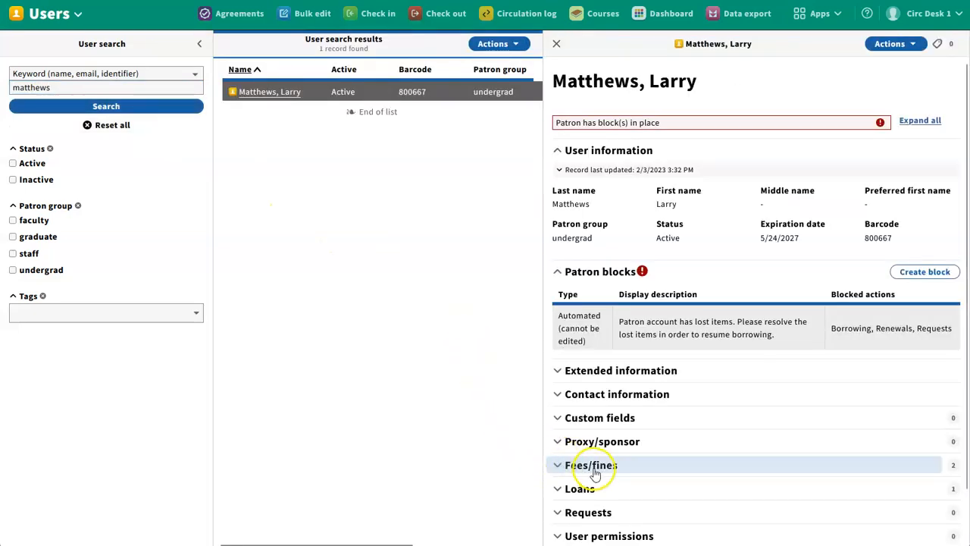
Charge the patron a new fee/fine of type Manual fine for 25.00, without taking payment
{"action": "left_click", "coordinate": [590, 466]}
{"action": "scroll", "coordinate": [668, 475], "scroll_direction": "down", "scroll_amount": 1}
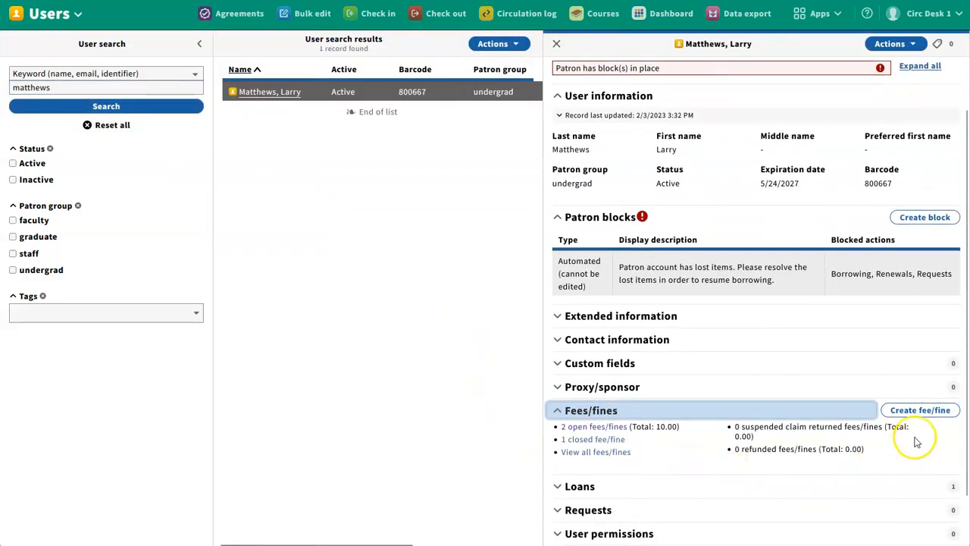
{"action": "left_click", "coordinate": [920, 411]}
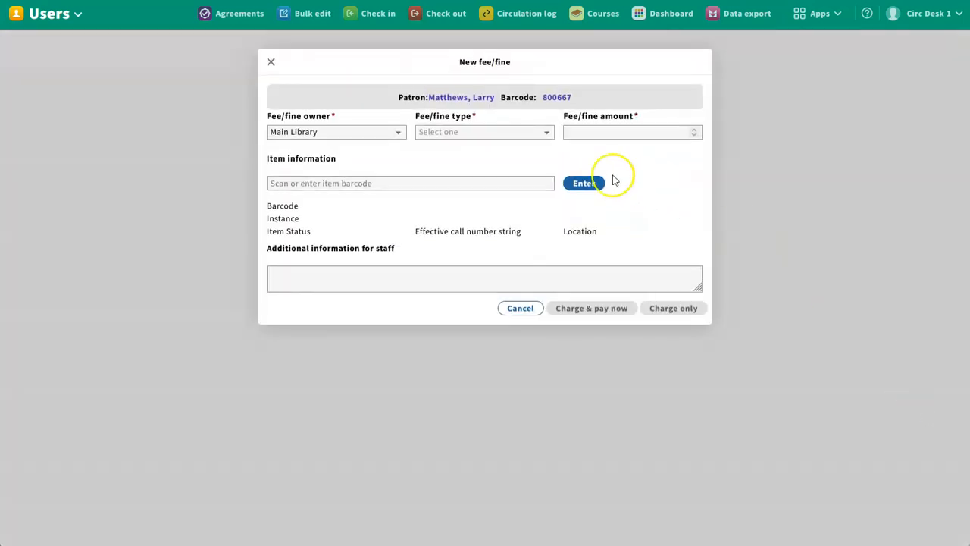
{"action": "left_click", "coordinate": [502, 132]}
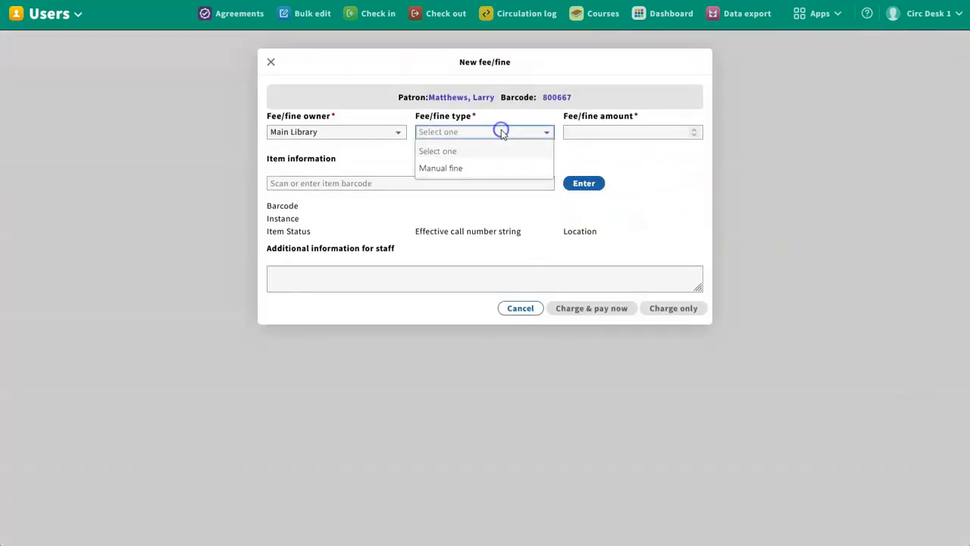
{"action": "left_click", "coordinate": [495, 173]}
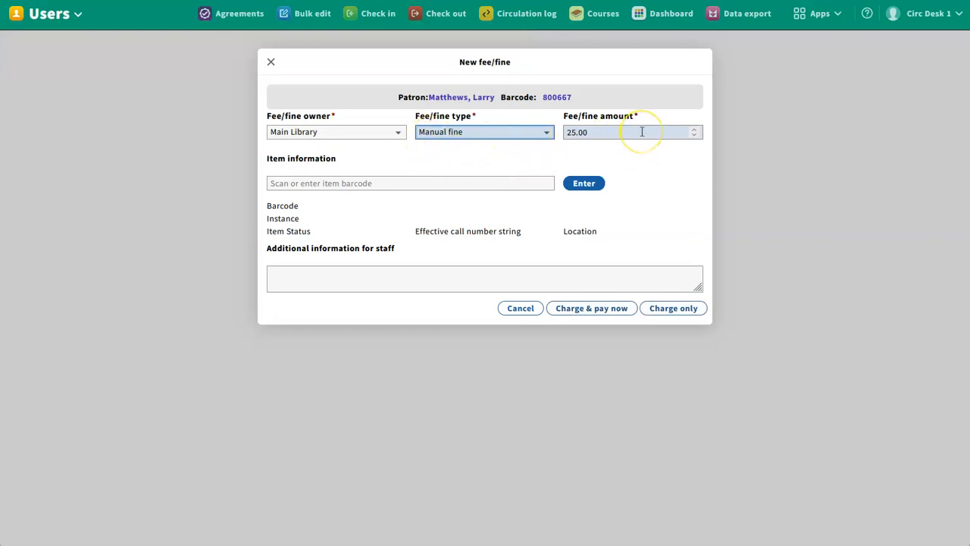
{"action": "left_click", "coordinate": [447, 182]}
{"action": "left_click", "coordinate": [449, 183]}
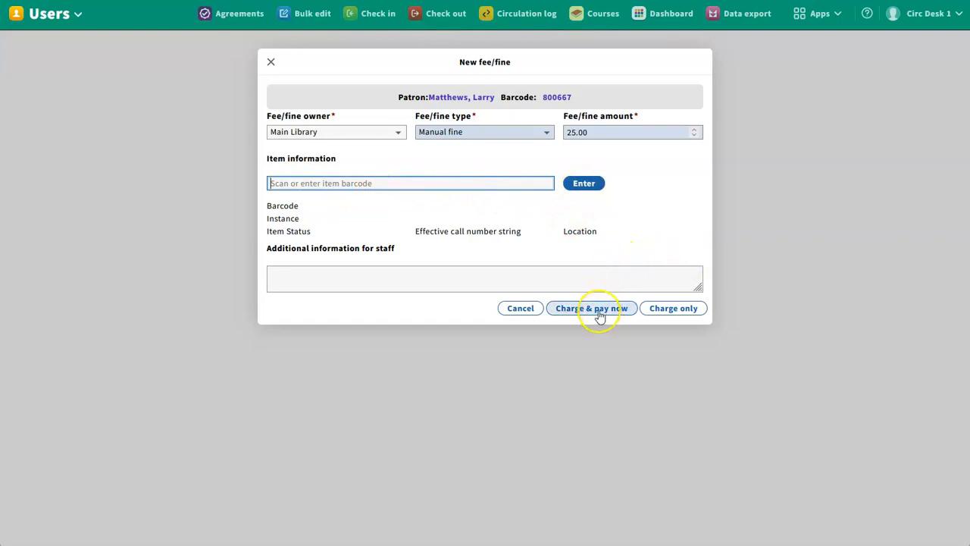
{"action": "left_click", "coordinate": [679, 311]}
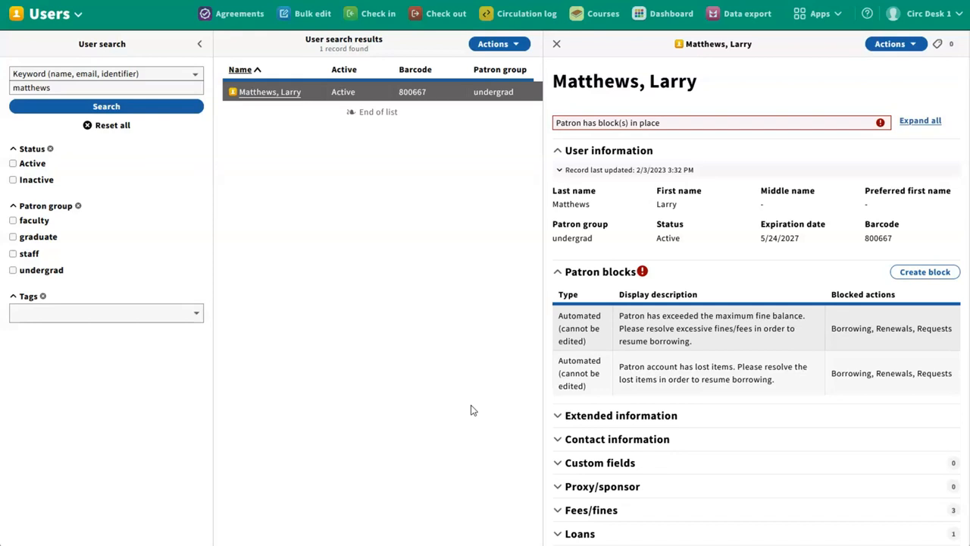
View the form for creating a patron block and close it without creating one
{"action": "left_click", "coordinate": [925, 271]}
{"action": "left_click", "coordinate": [12, 44]}
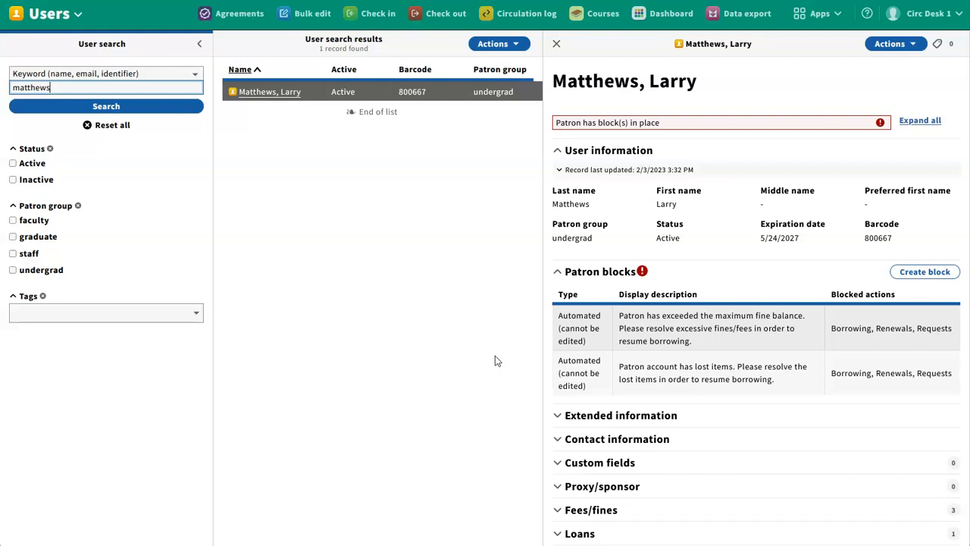
{"action": "left_click", "coordinate": [209, 477]}
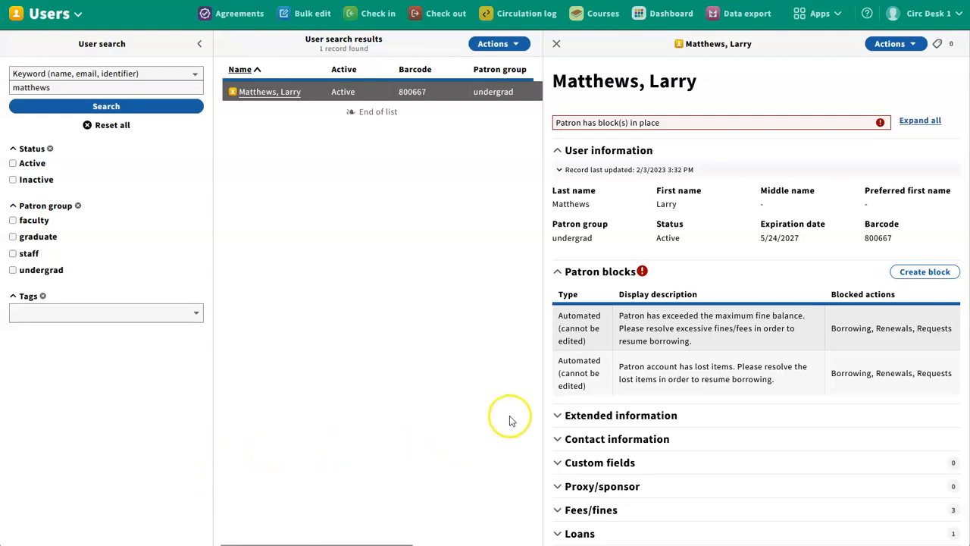
Open the list of the patron's open fees/fines from the user record
{"action": "scroll", "coordinate": [777, 417], "scroll_direction": "down", "scroll_amount": 2}
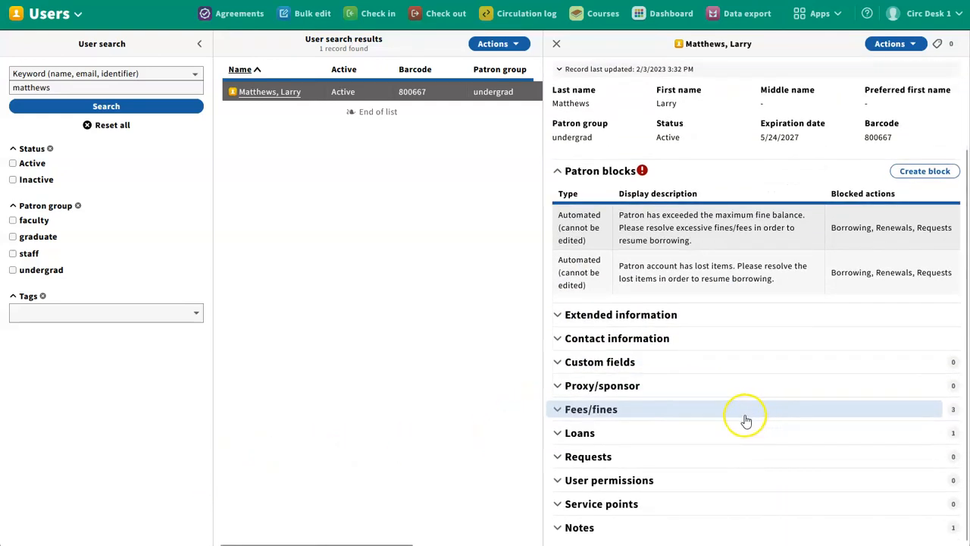
{"action": "left_click", "coordinate": [620, 416]}
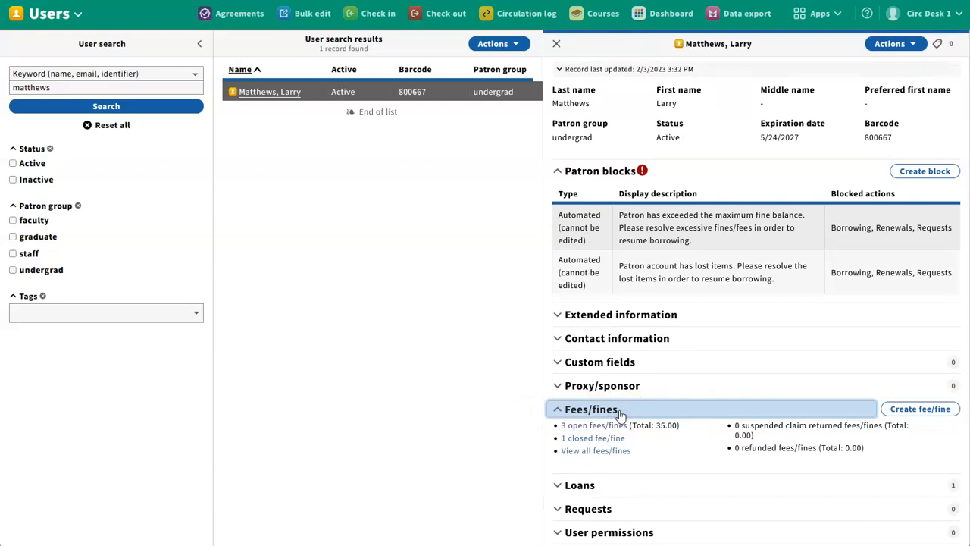
{"action": "left_click", "coordinate": [470, 446]}
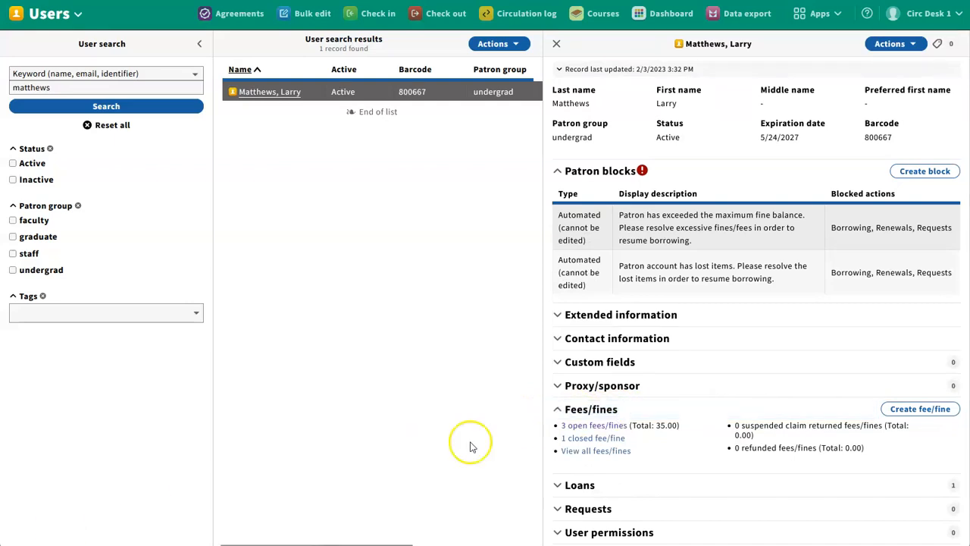
{"action": "left_click", "coordinate": [574, 429]}
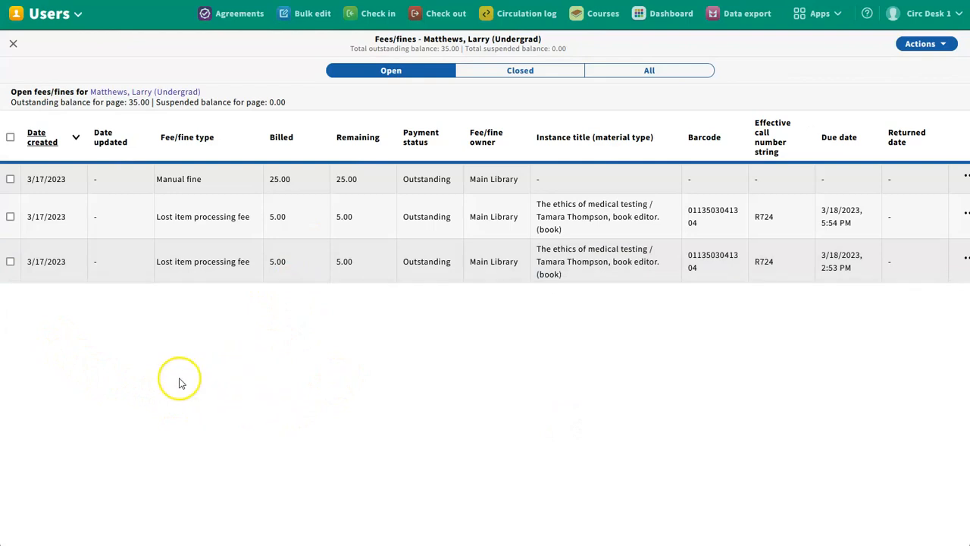
Select the manual fine and both lost item processing fees, and start a payment for them
{"action": "left_click", "coordinate": [10, 262]}
{"action": "left_click", "coordinate": [10, 217]}
{"action": "left_click", "coordinate": [10, 179]}
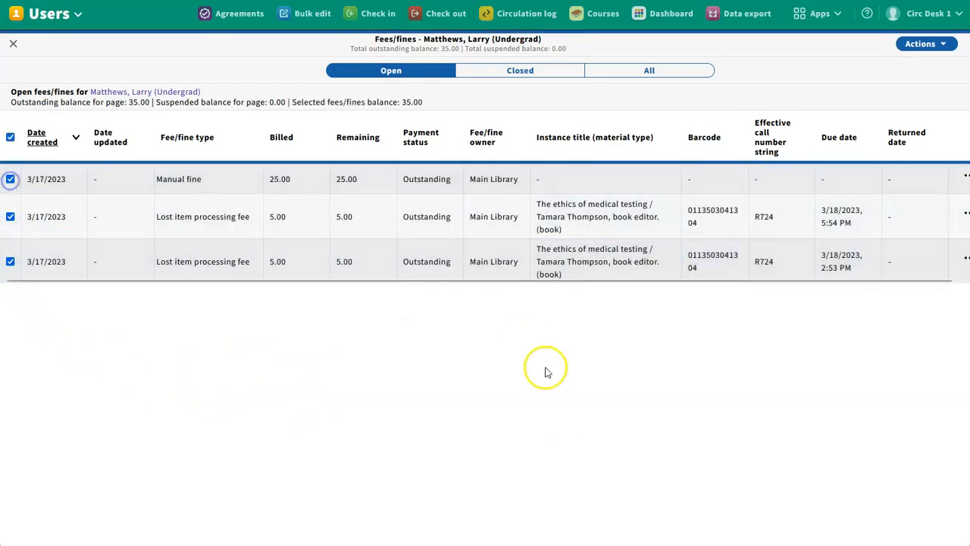
{"action": "left_click", "coordinate": [914, 43]}
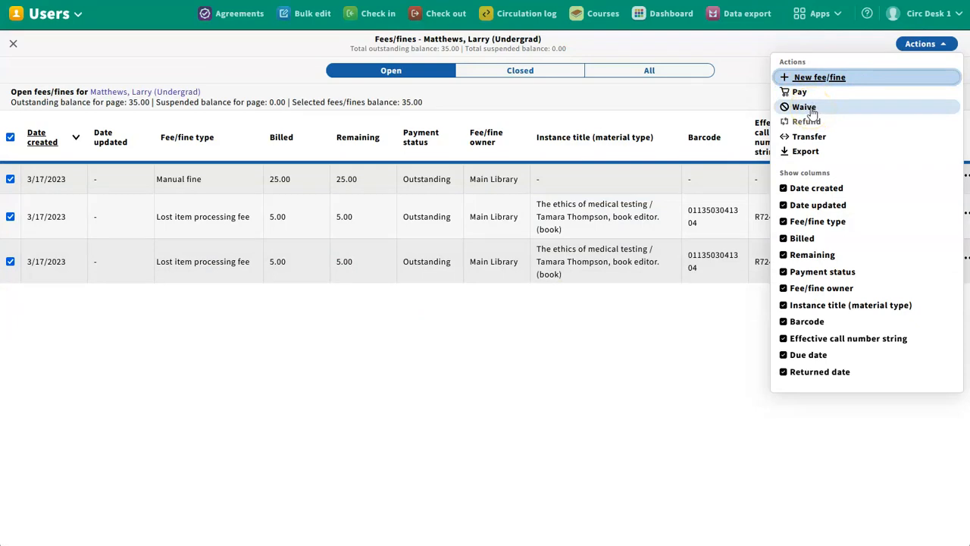
{"action": "left_click", "coordinate": [795, 91]}
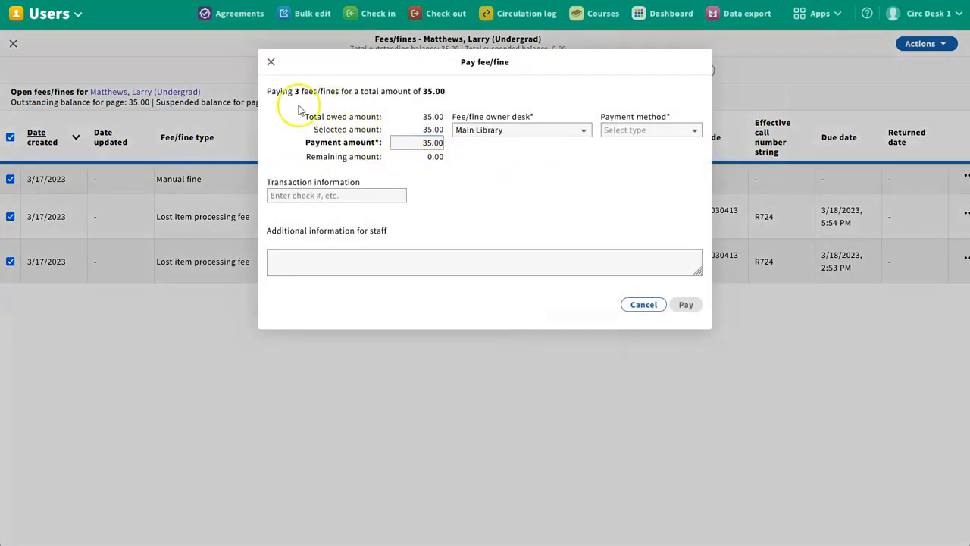
Pay 25.00 in cash toward the selected fees/fines and confirm the partial payment
{"action": "left_click_drag", "start_coordinate": [400, 144], "coordinate": [457, 151]}
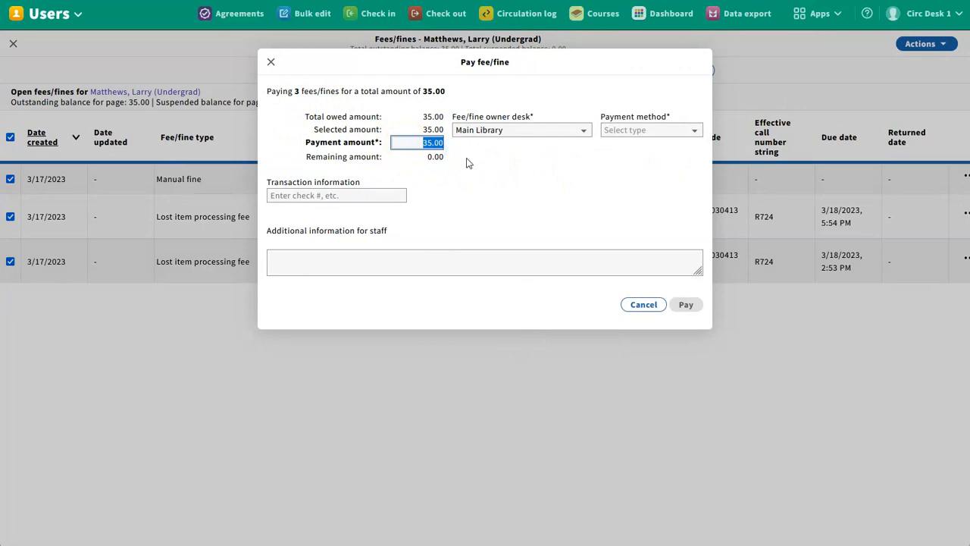
{"action": "type", "text": "2"}
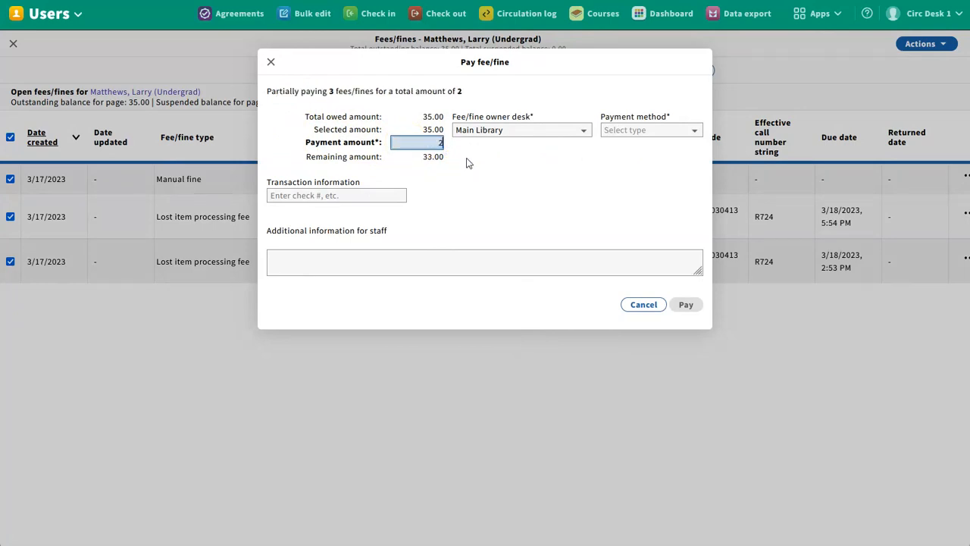
{"action": "type", "text": "5.00"}
{"action": "left_click", "coordinate": [536, 132]}
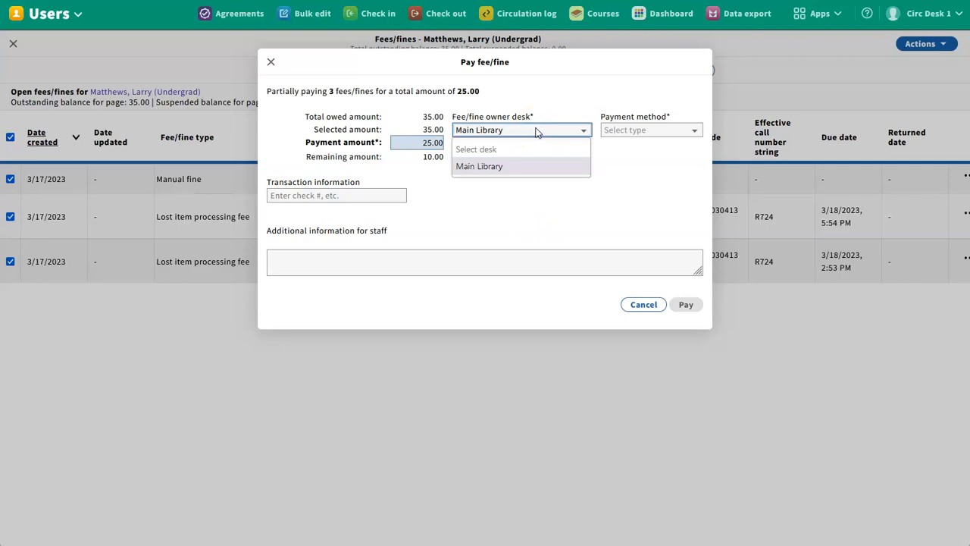
{"action": "left_click", "coordinate": [536, 133]}
{"action": "left_click", "coordinate": [652, 130]}
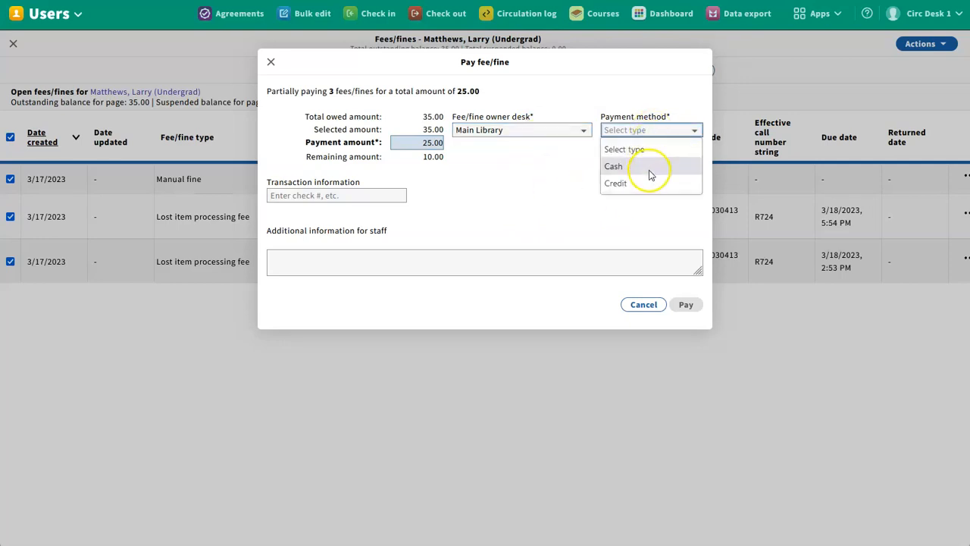
{"action": "left_click", "coordinate": [650, 174]}
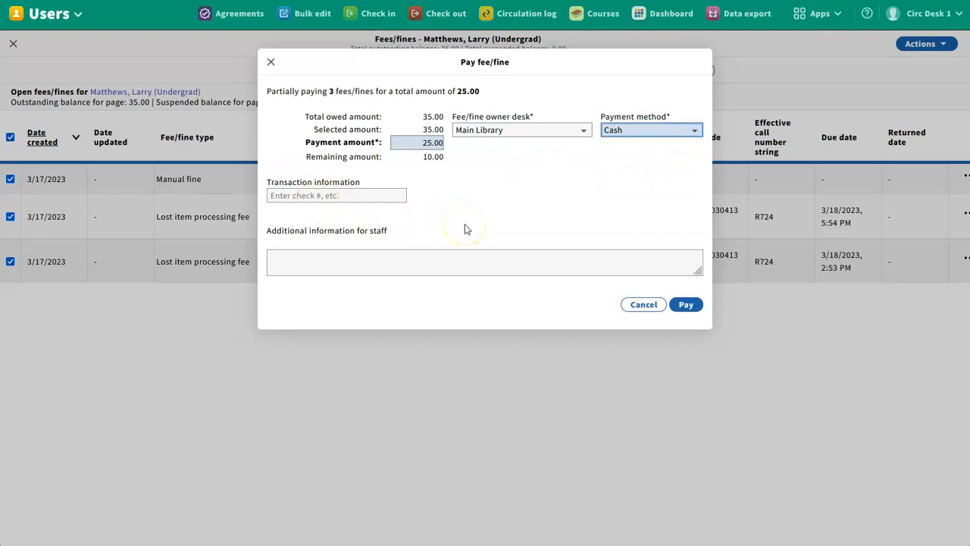
{"action": "left_click", "coordinate": [687, 306]}
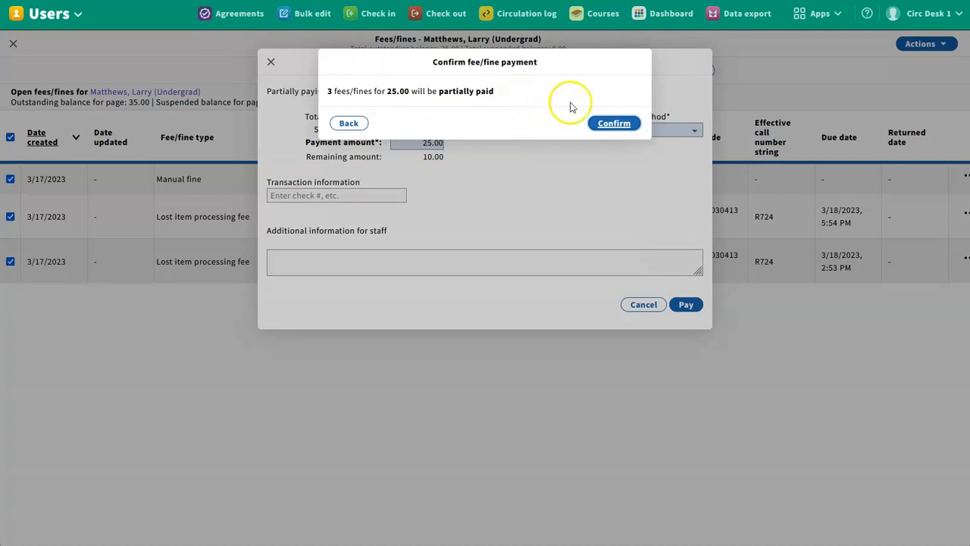
{"action": "left_click", "coordinate": [622, 123]}
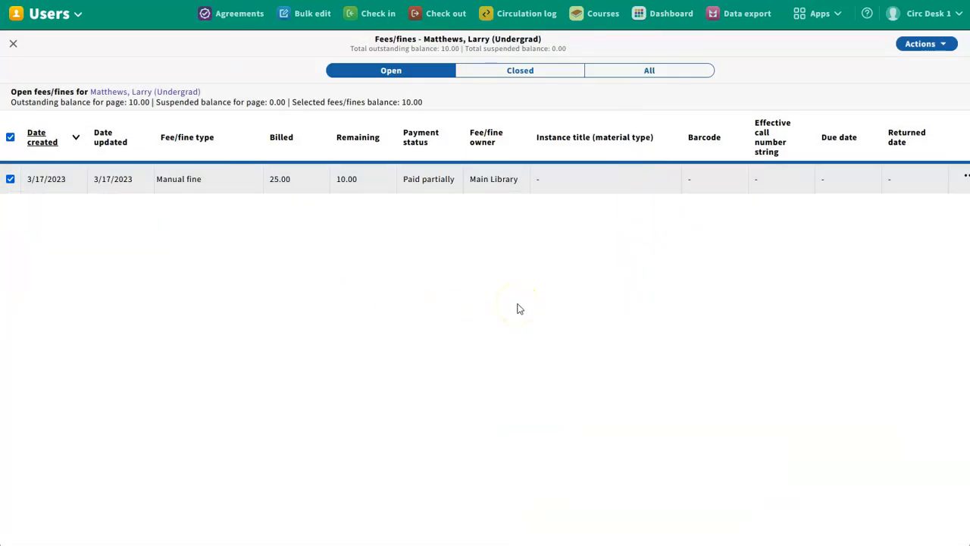
Waive the manual fine's remaining 10.00 with the reason Extenuating circumstances and confirm the waiver
{"action": "left_click", "coordinate": [558, 186]}
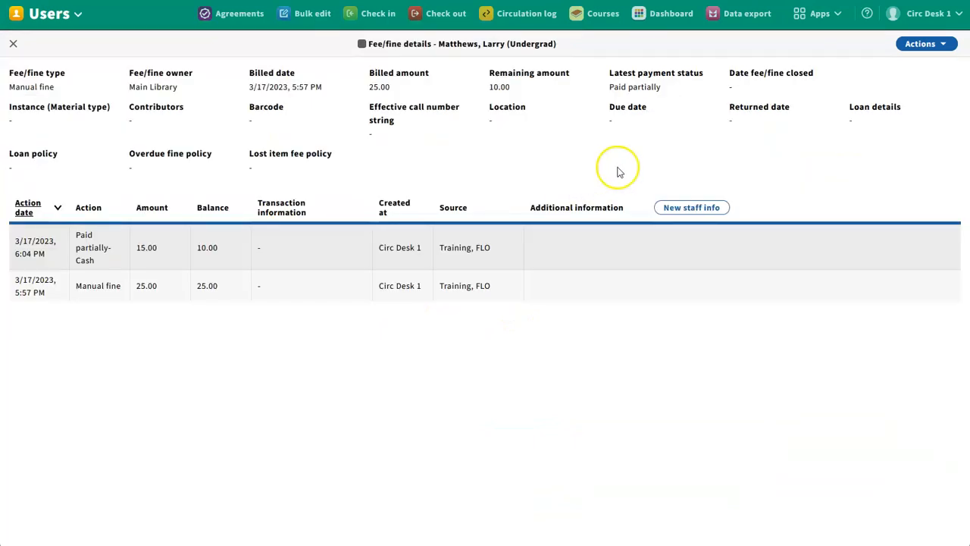
{"action": "left_click", "coordinate": [914, 47]}
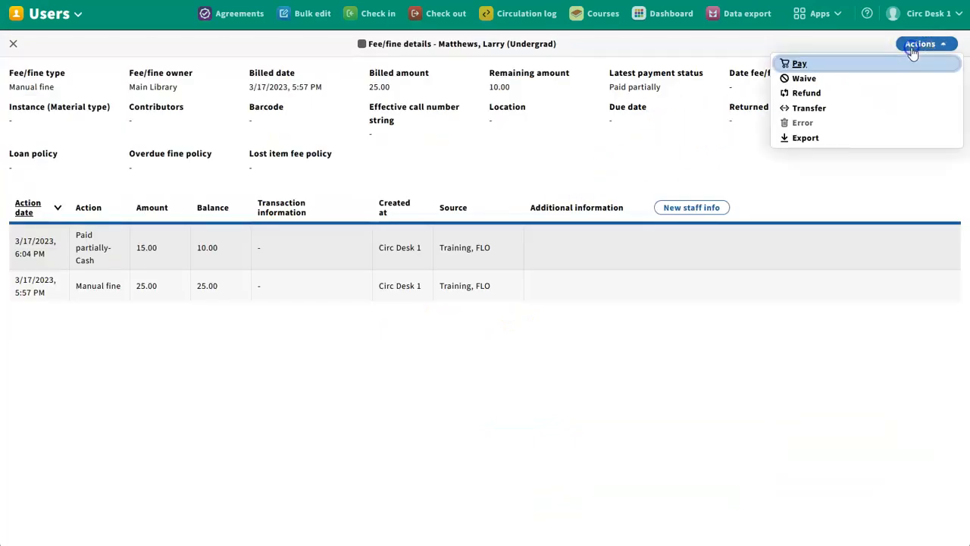
{"action": "left_click", "coordinate": [802, 79]}
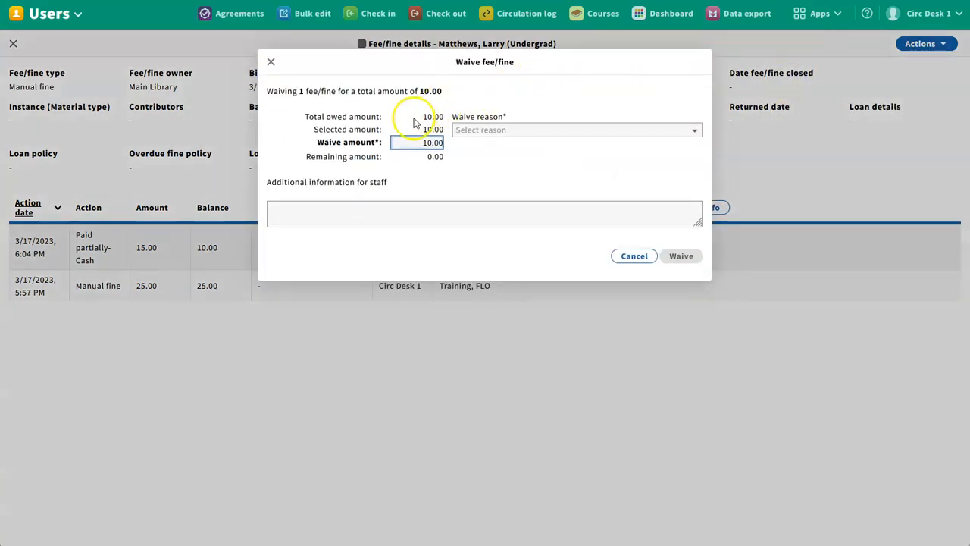
{"action": "left_click", "coordinate": [512, 130]}
{"action": "left_click", "coordinate": [502, 171]}
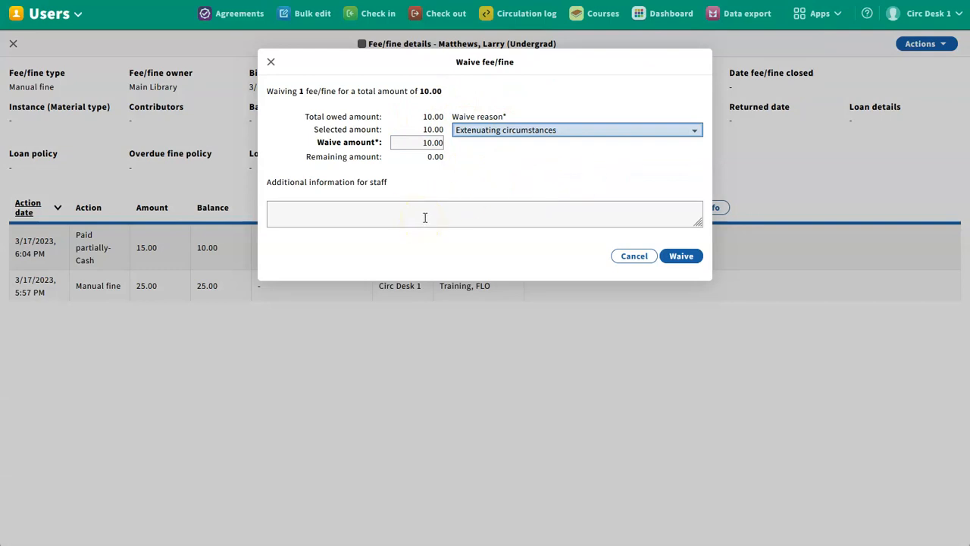
{"action": "left_click", "coordinate": [681, 256]}
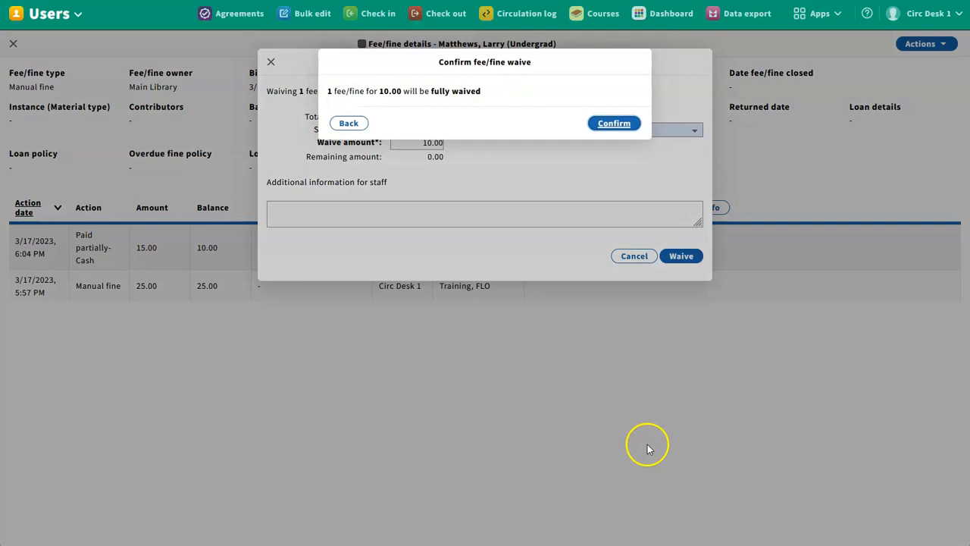
{"action": "left_click", "coordinate": [605, 124]}
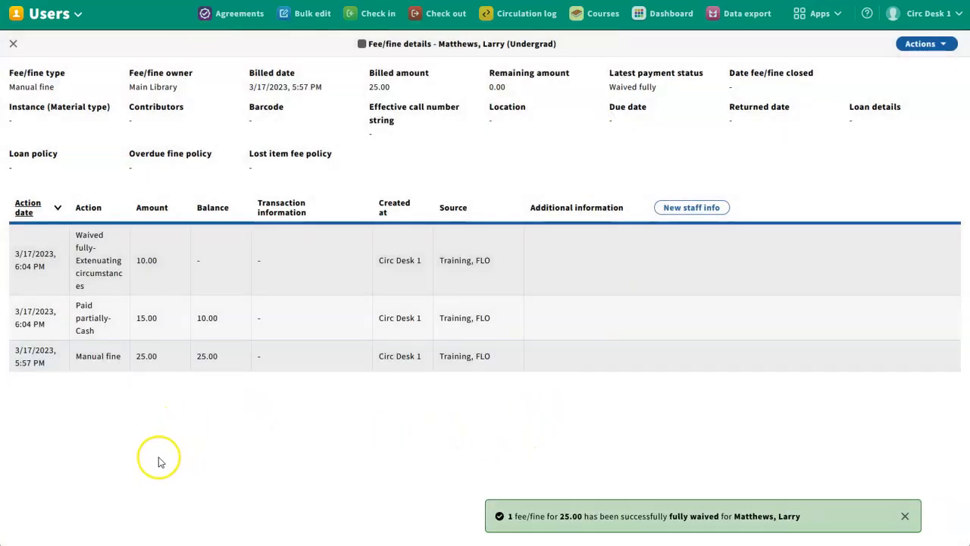
Return to the patron's user record and check its patron blocks and fees/fines sections
{"action": "left_click", "coordinate": [13, 44]}
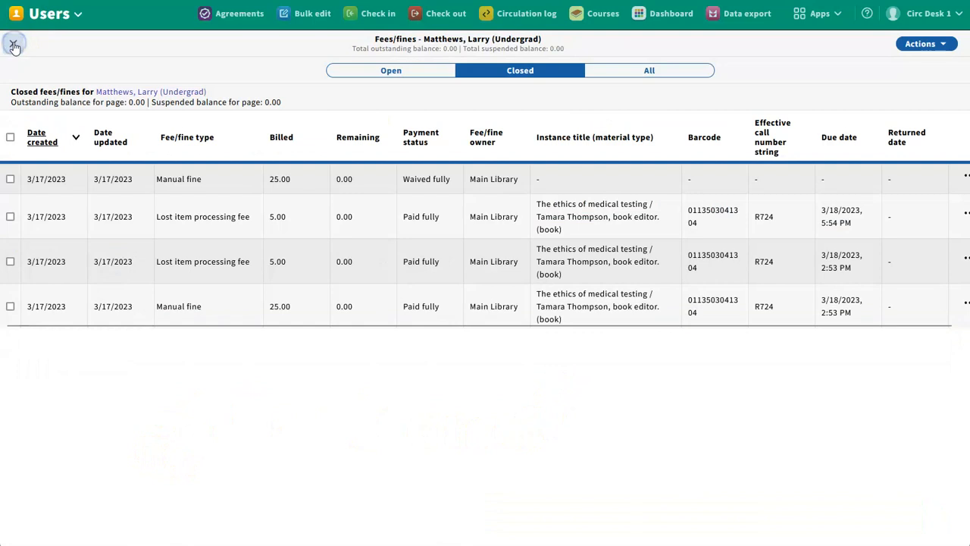
{"action": "left_click", "coordinate": [14, 44]}
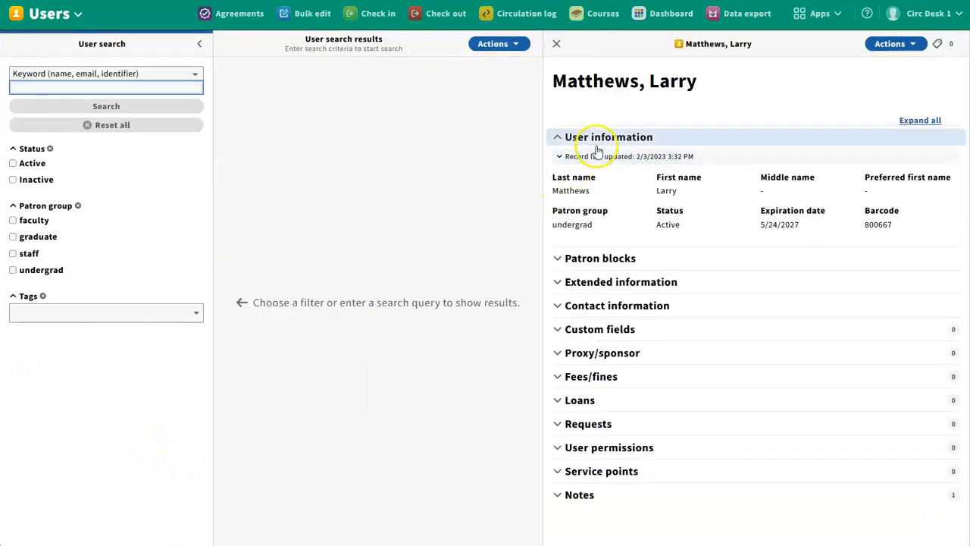
{"action": "left_click", "coordinate": [603, 259]}
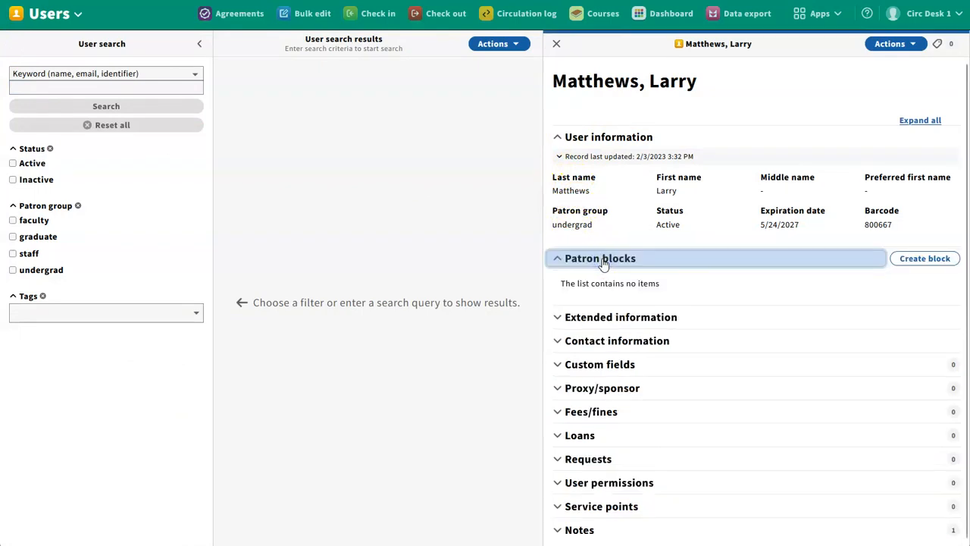
{"action": "left_click", "coordinate": [606, 411]}
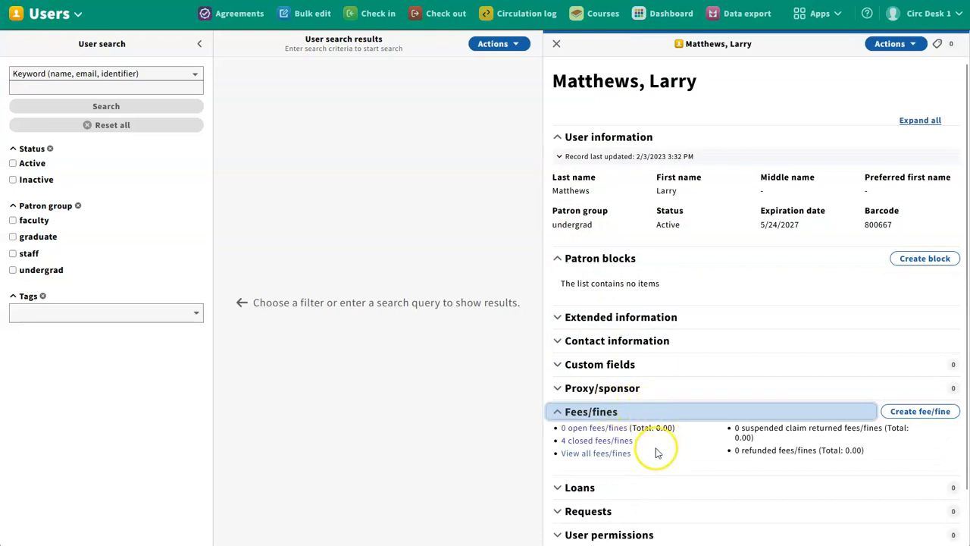